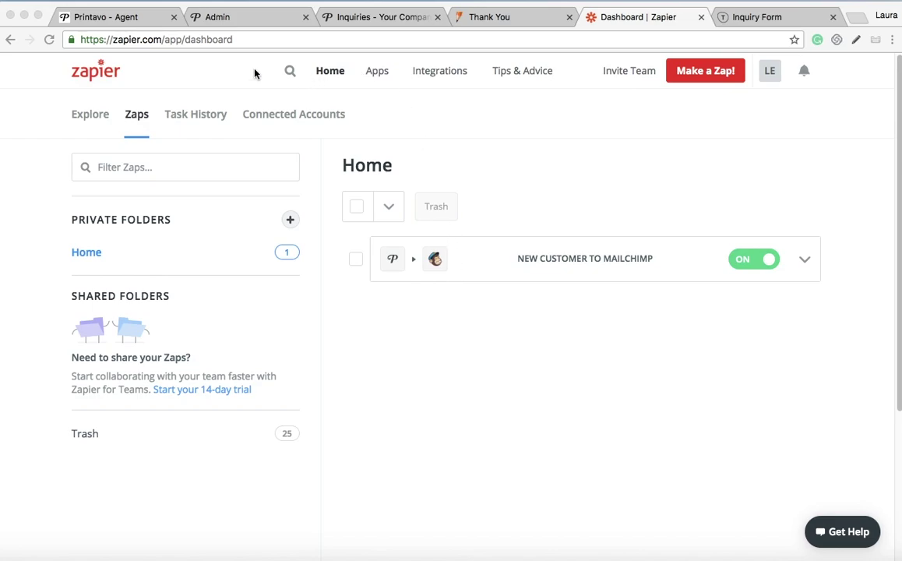
{"action": "left_click", "coordinate": [381, 18]}
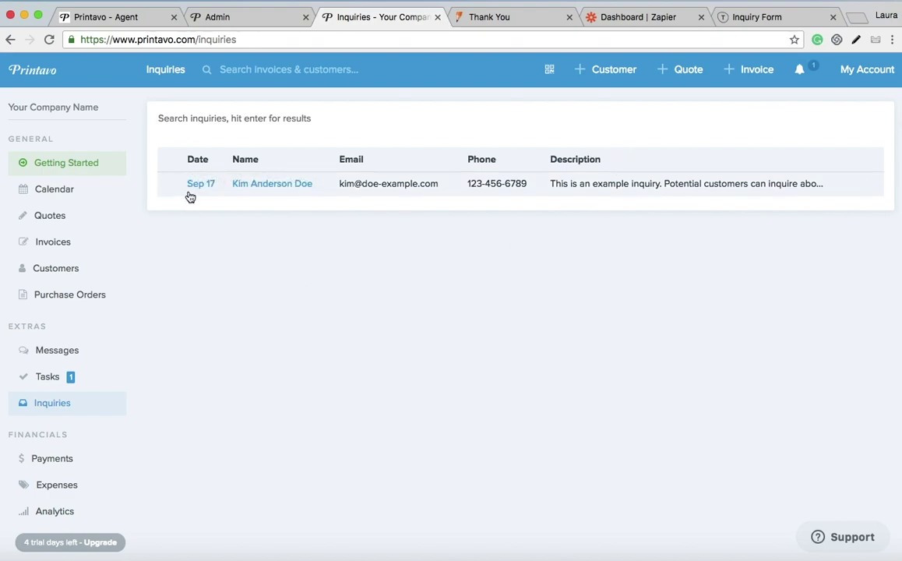
Step: Start a new zap with Typeform New Entry as its trigger
{"action": "left_click", "coordinate": [637, 17]}
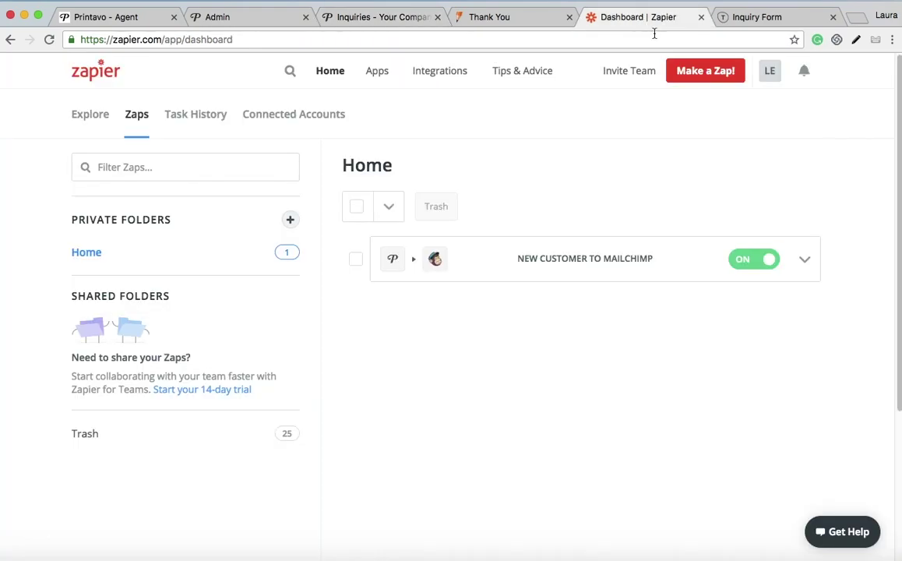
{"action": "left_click", "coordinate": [705, 71]}
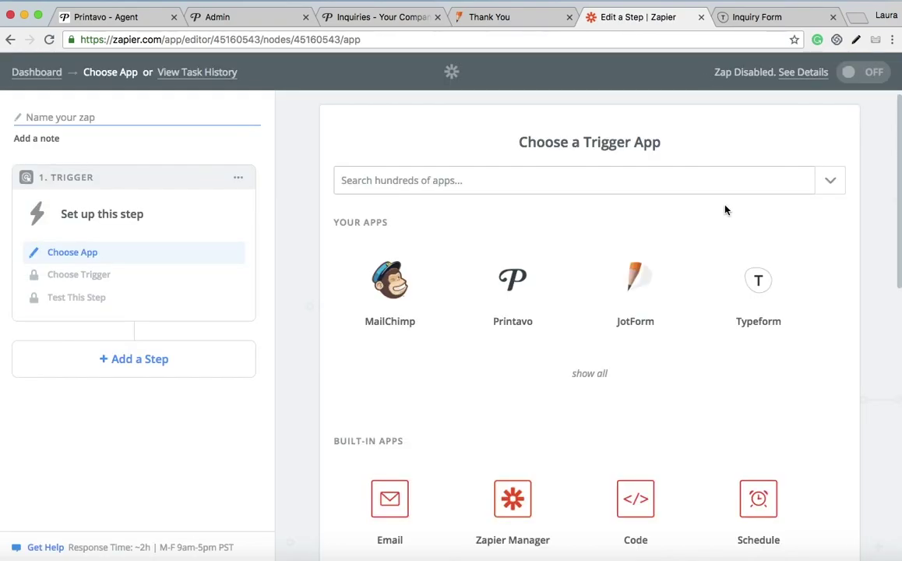
{"action": "scroll", "coordinate": [724, 208], "scroll_direction": "down", "scroll_amount": 1}
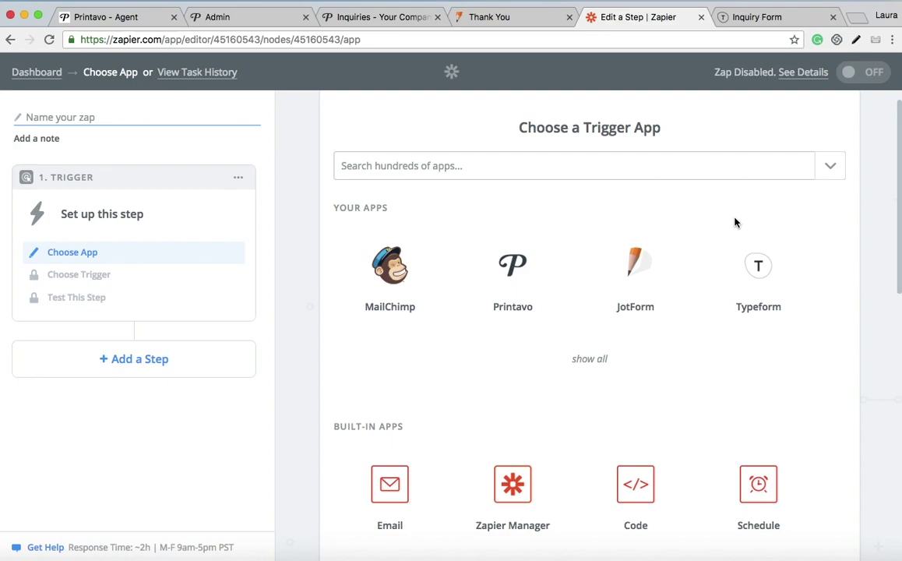
{"action": "left_click", "coordinate": [761, 269]}
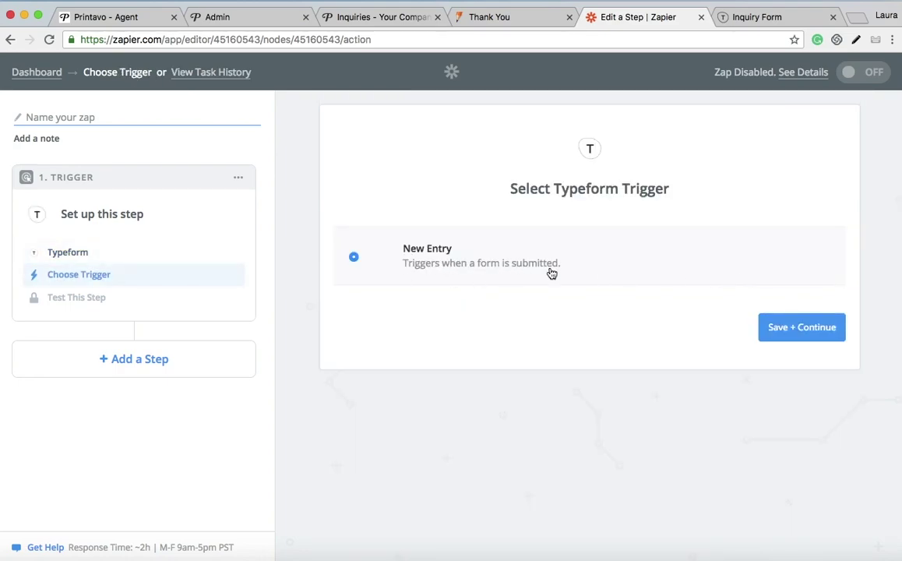
{"action": "left_click", "coordinate": [796, 331]}
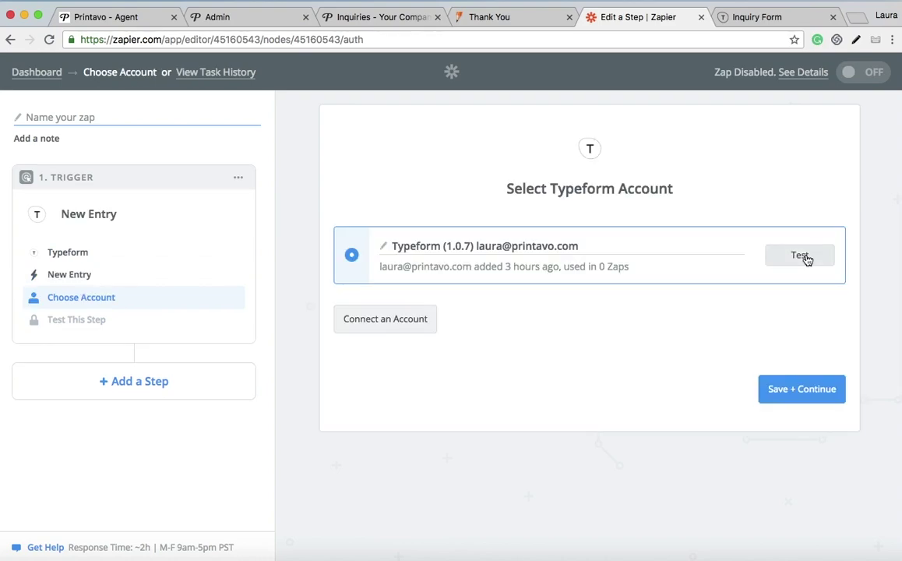
Step: Verify the Typeform account connection and set the trigger form to Inquiry Form
{"action": "left_click", "coordinate": [806, 257]}
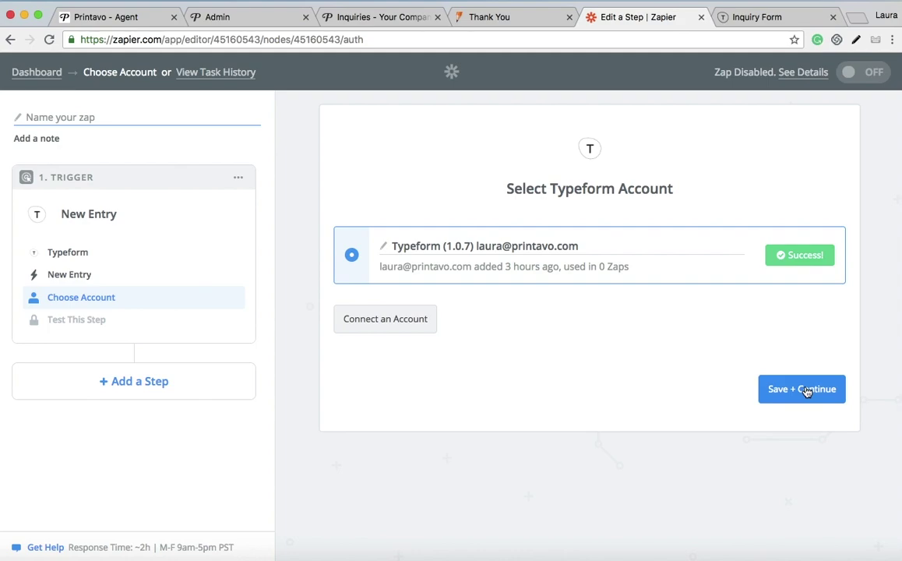
{"action": "left_click", "coordinate": [806, 389]}
{"action": "left_click", "coordinate": [832, 261]}
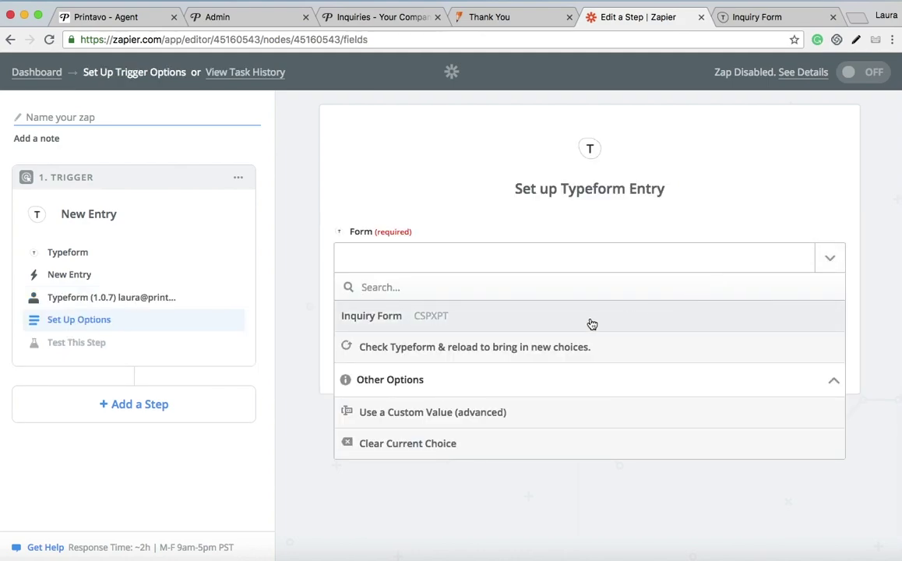
{"action": "left_click", "coordinate": [398, 317]}
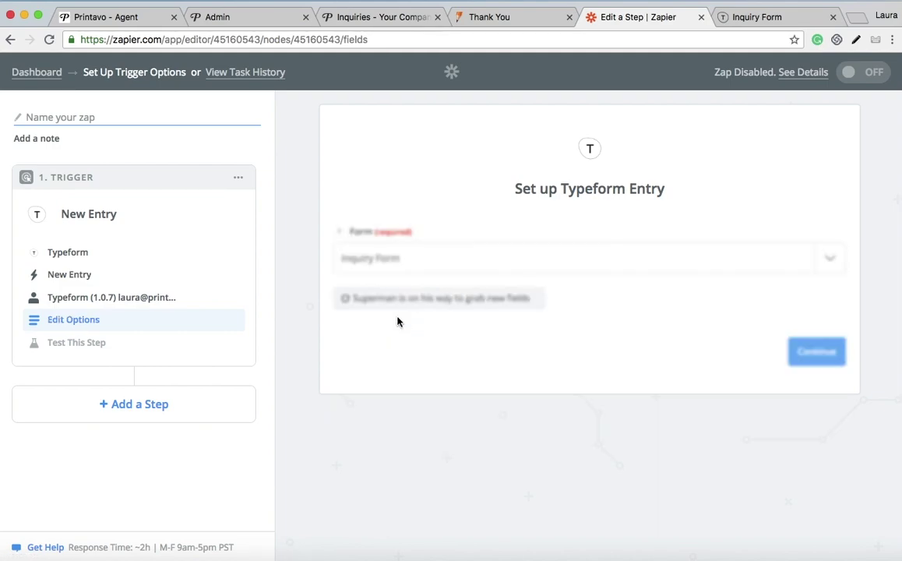
Step: Pull in Typeform samples, accept Entry A to complete the trigger, and add an action step
{"action": "left_click", "coordinate": [814, 352]}
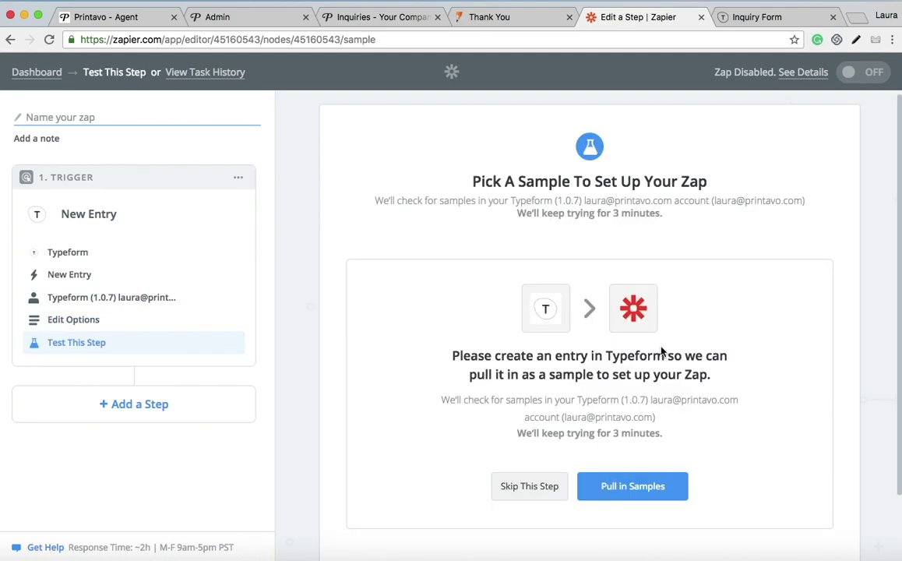
{"action": "scroll", "coordinate": [661, 351], "scroll_direction": "down", "scroll_amount": 1}
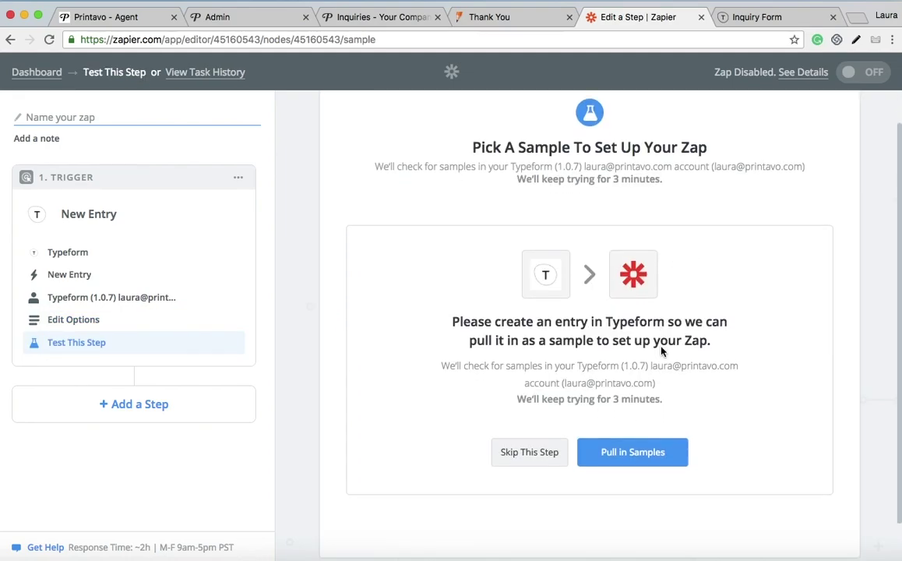
{"action": "left_click", "coordinate": [651, 454]}
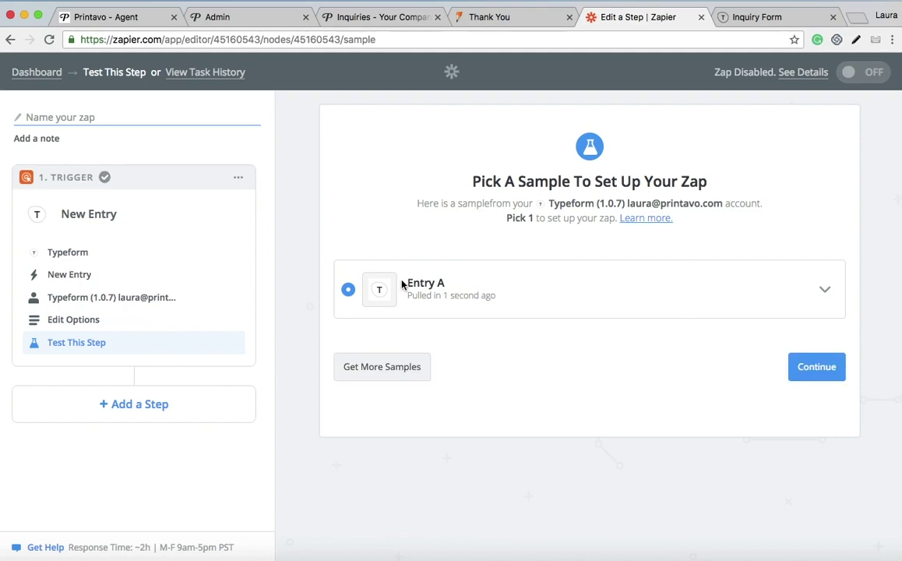
{"action": "left_click", "coordinate": [815, 367]}
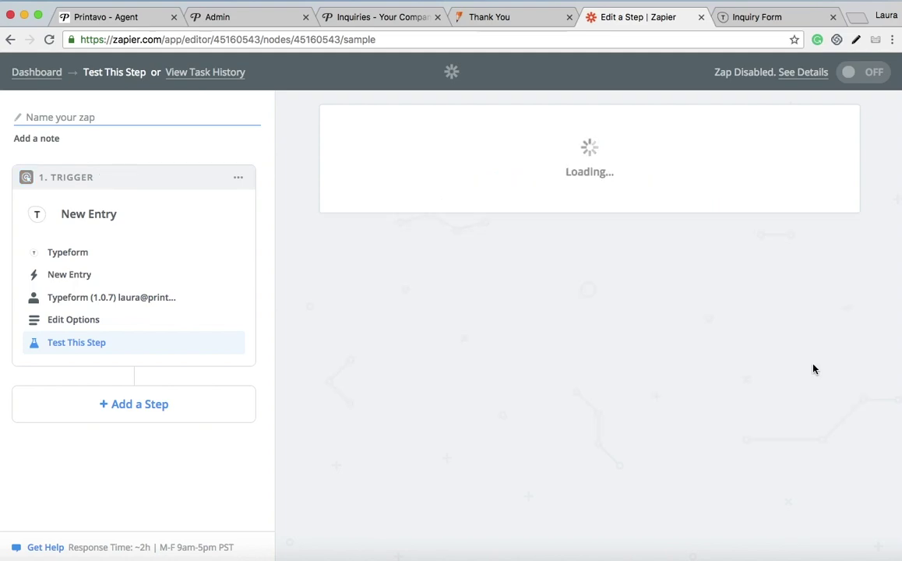
{"action": "left_click", "coordinate": [515, 228]}
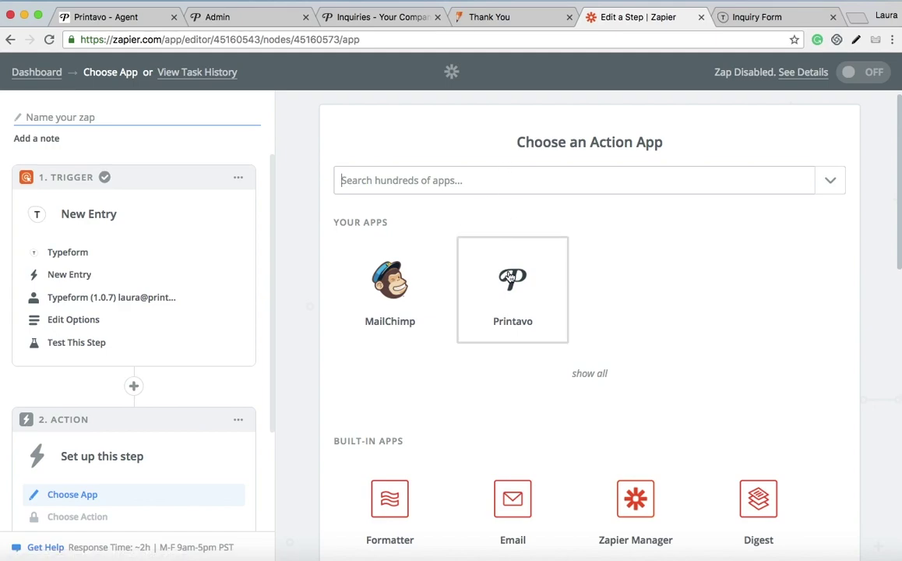
Step: Set the action to Printavo Create Inquiry and verify the Printavo account connection
{"action": "left_click", "coordinate": [510, 275]}
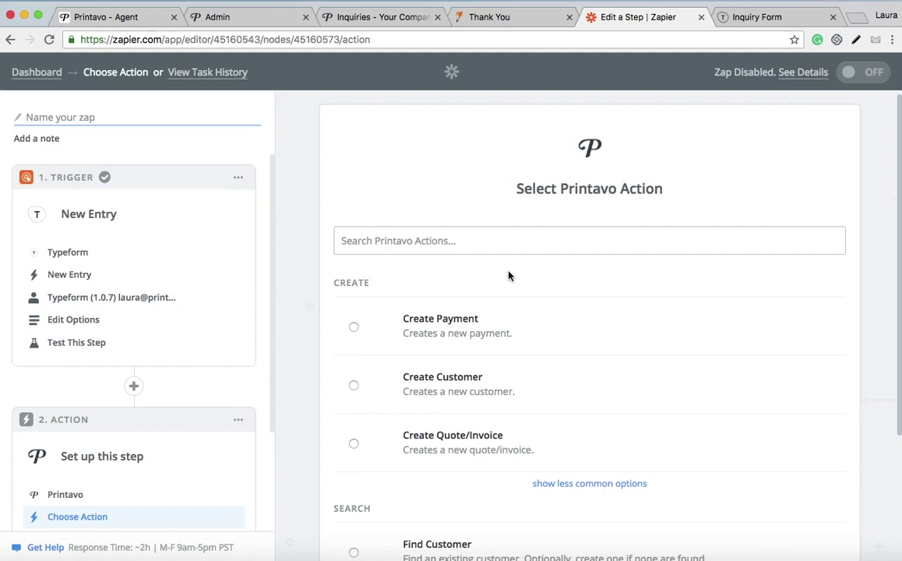
{"action": "type", "text": "in"}
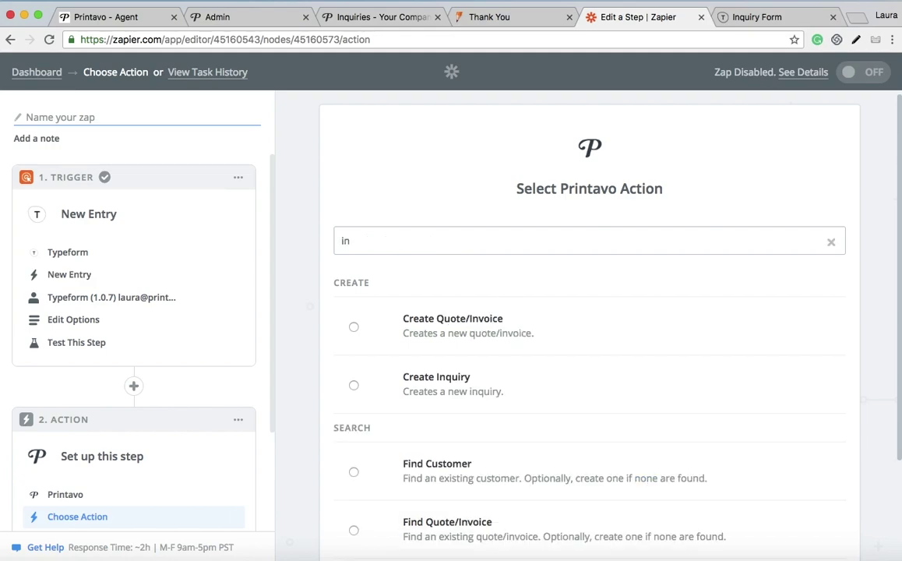
{"action": "type", "text": "qu"}
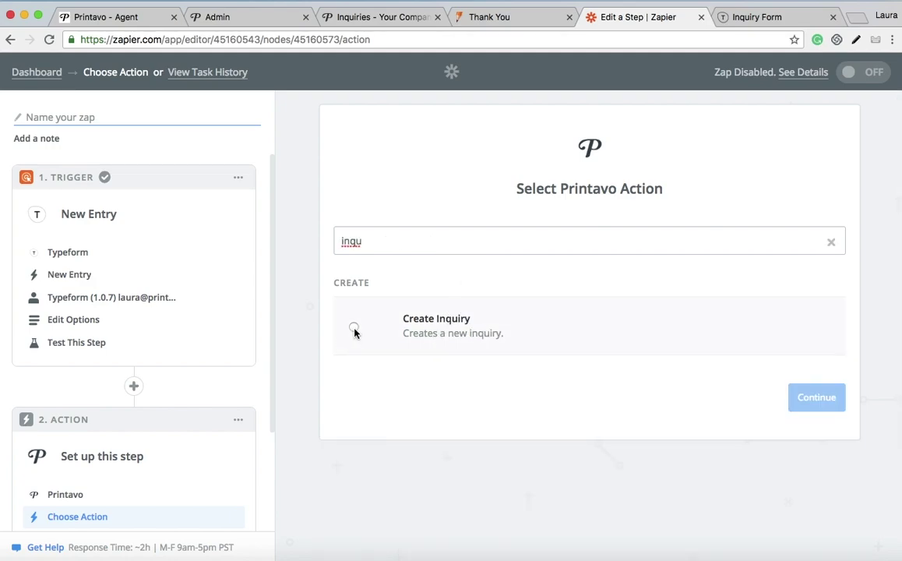
{"action": "left_click", "coordinate": [354, 326]}
{"action": "left_click", "coordinate": [779, 404]}
{"action": "left_click", "coordinate": [801, 256]}
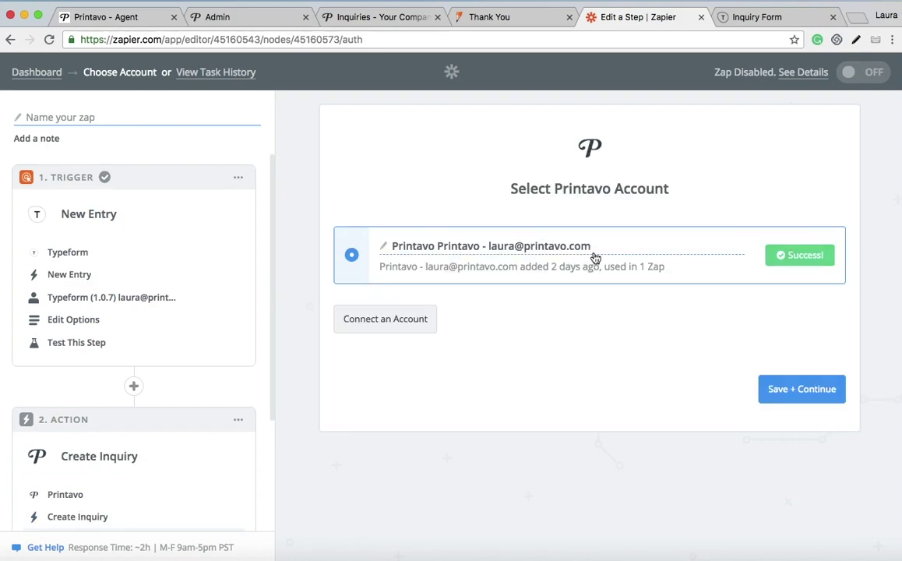
{"action": "left_click", "coordinate": [817, 399]}
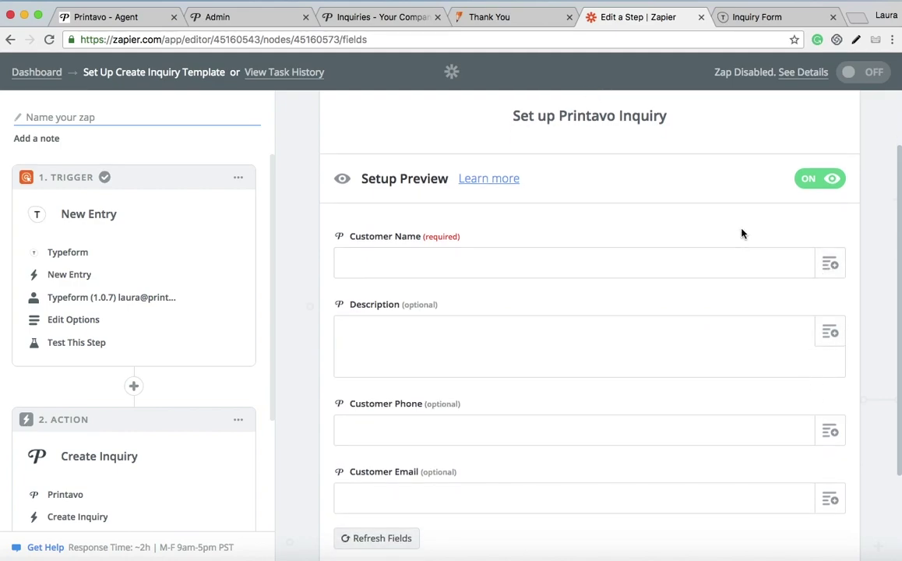
Step: Map Customer Name to the Typeform name answer and Description to the order description answer
{"action": "left_click", "coordinate": [829, 264]}
{"action": "scroll", "coordinate": [471, 274], "scroll_direction": "down", "scroll_amount": 2}
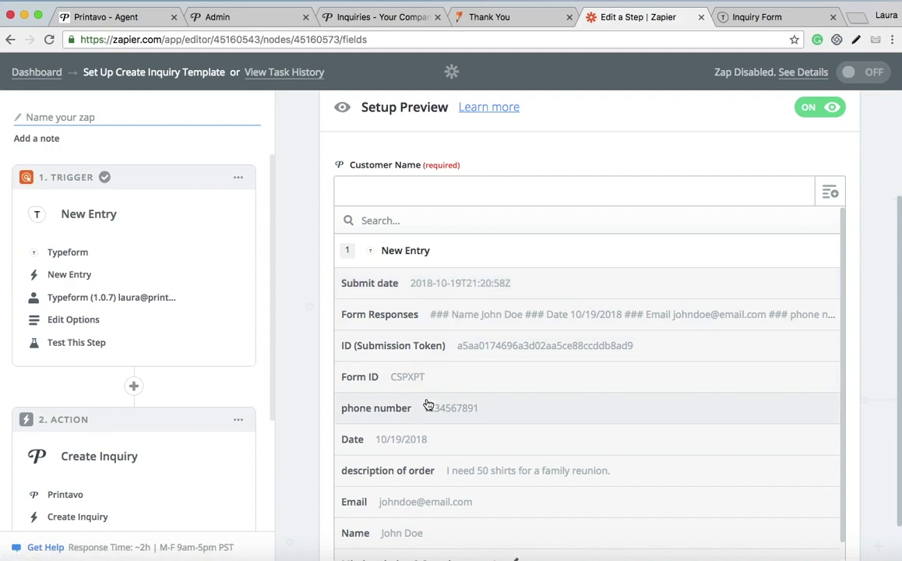
{"action": "scroll", "coordinate": [427, 404], "scroll_direction": "down", "scroll_amount": 1}
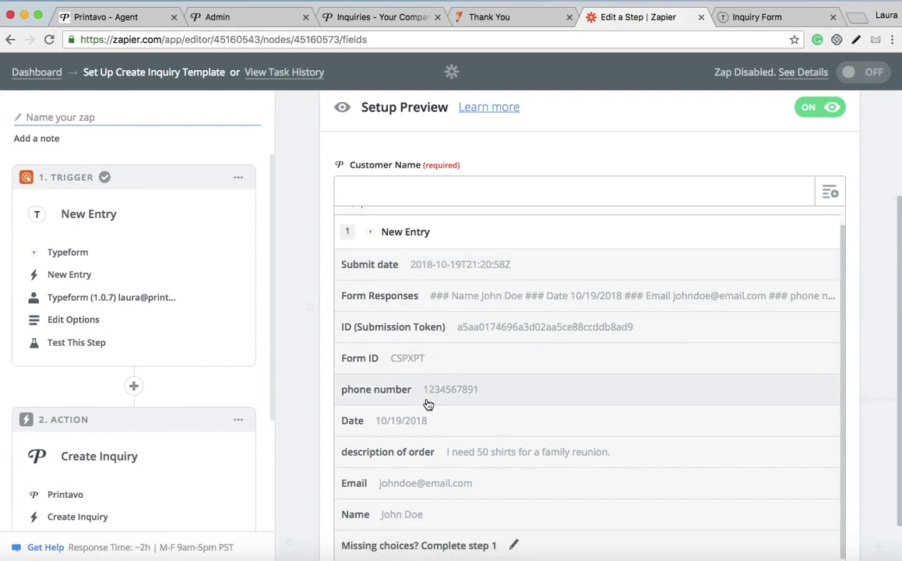
{"action": "left_click", "coordinate": [426, 520]}
{"action": "left_click", "coordinate": [831, 257]}
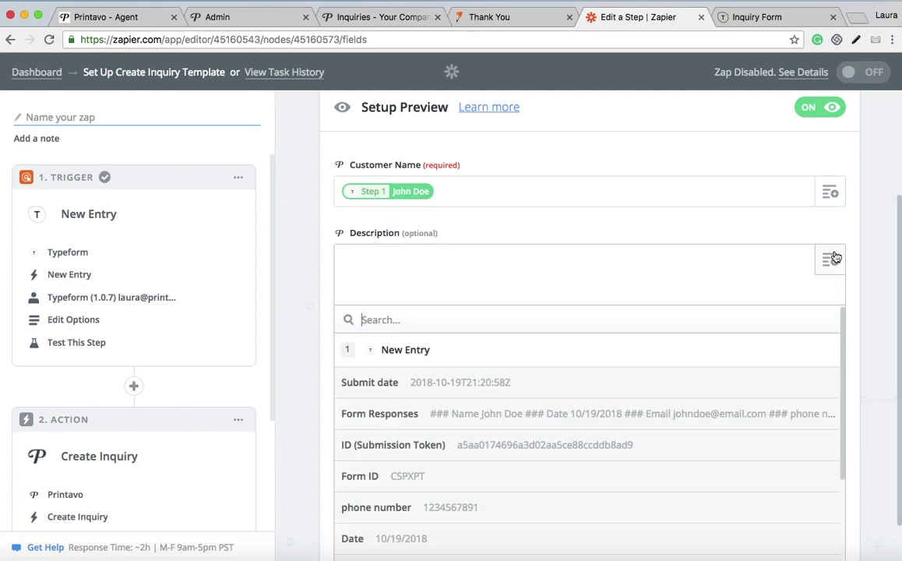
{"action": "scroll", "coordinate": [405, 447], "scroll_direction": "down", "scroll_amount": 3}
{"action": "left_click", "coordinate": [409, 455]}
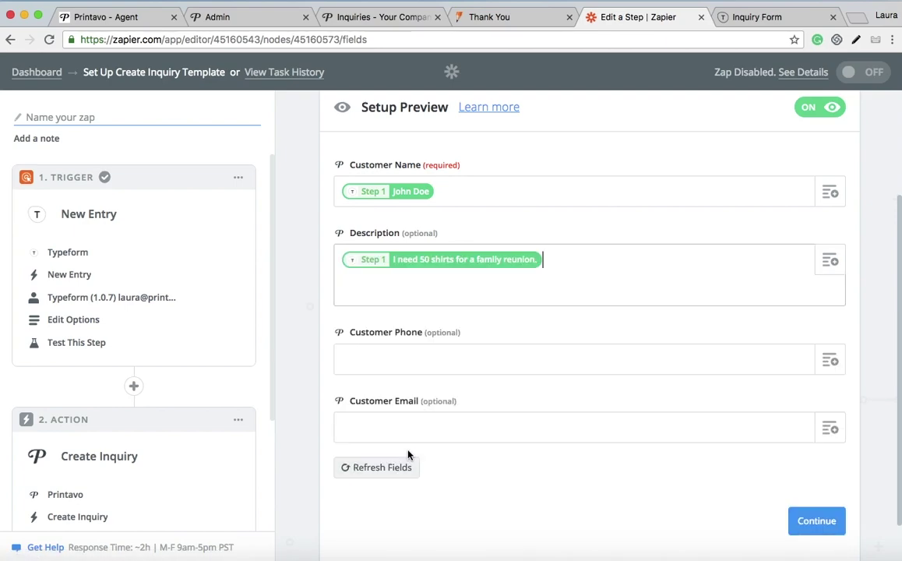
Step: Map Customer Phone and Customer Email to the Typeform phone number and email answers
{"action": "left_click", "coordinate": [830, 361]}
{"action": "scroll", "coordinate": [508, 448], "scroll_direction": "down", "scroll_amount": 2}
{"action": "scroll", "coordinate": [507, 447], "scroll_direction": "down", "scroll_amount": 3}
{"action": "left_click", "coordinate": [483, 443]}
{"action": "left_click", "coordinate": [829, 428]}
{"action": "scroll", "coordinate": [403, 478], "scroll_direction": "down", "scroll_amount": 4}
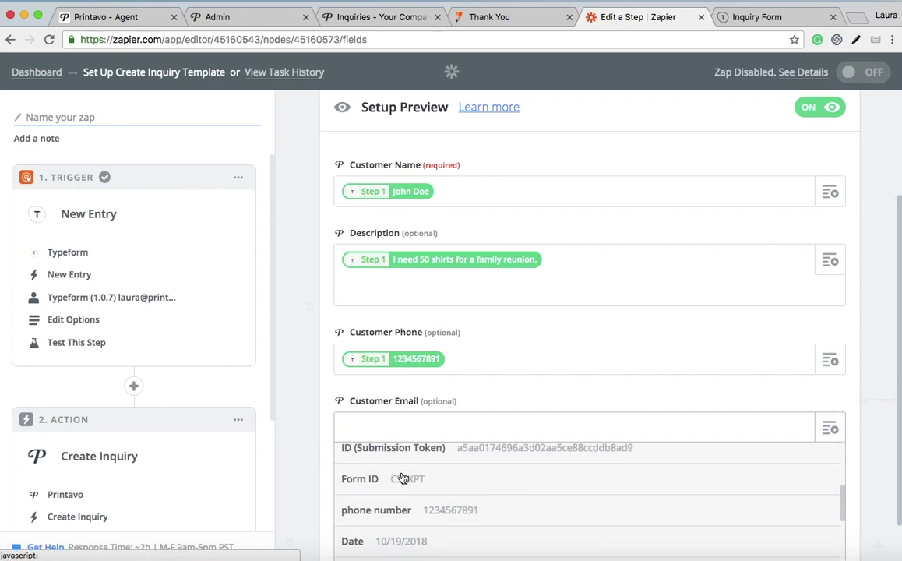
{"action": "scroll", "coordinate": [403, 478], "scroll_direction": "down", "scroll_amount": 4}
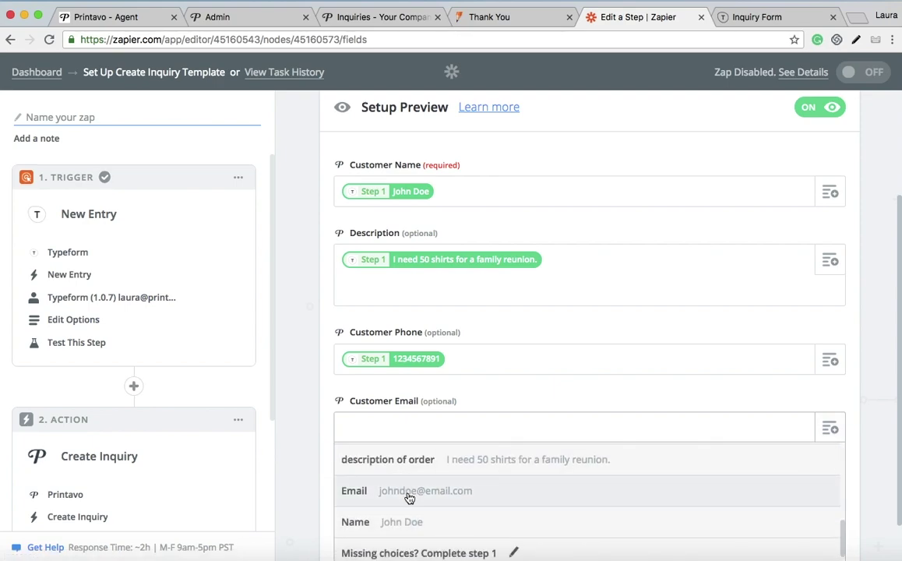
{"action": "left_click", "coordinate": [409, 495]}
{"action": "left_click", "coordinate": [825, 532]}
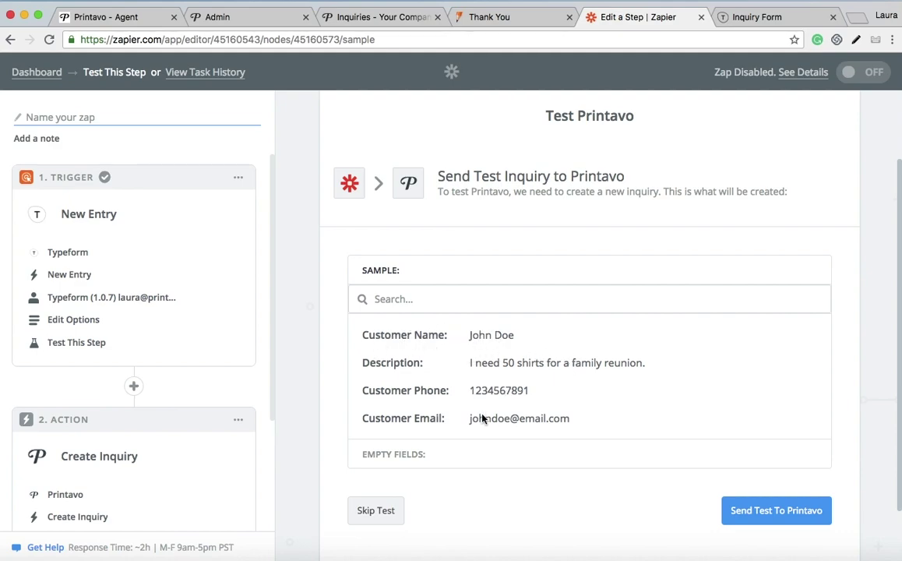
Step: Send a test inquiry to Printavo and confirm the test succeeded
{"action": "left_click", "coordinate": [769, 510]}
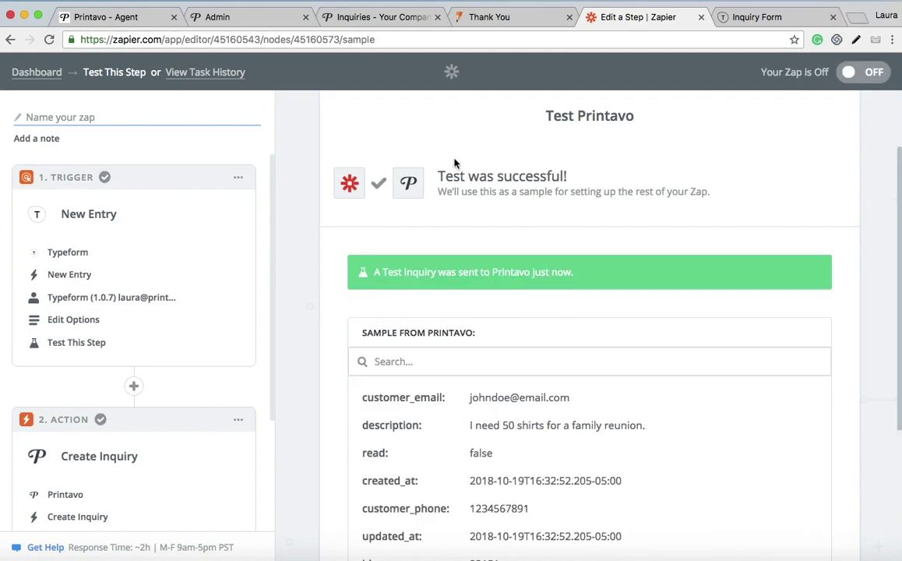
Step: Reload Printavo's Inquiries list and open the new test inquiry, #22151
{"action": "left_click", "coordinate": [365, 19]}
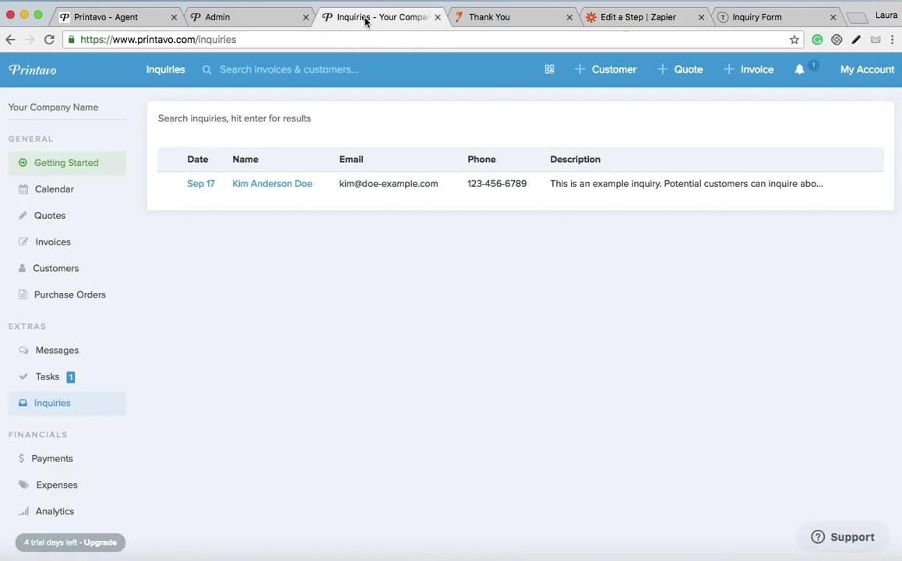
{"action": "left_click", "coordinate": [49, 39]}
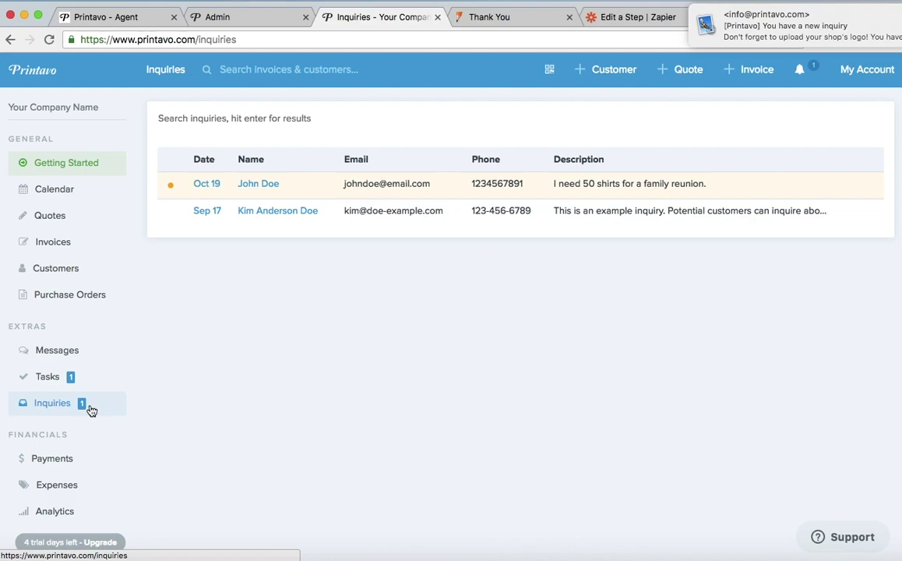
{"action": "left_click", "coordinate": [460, 189]}
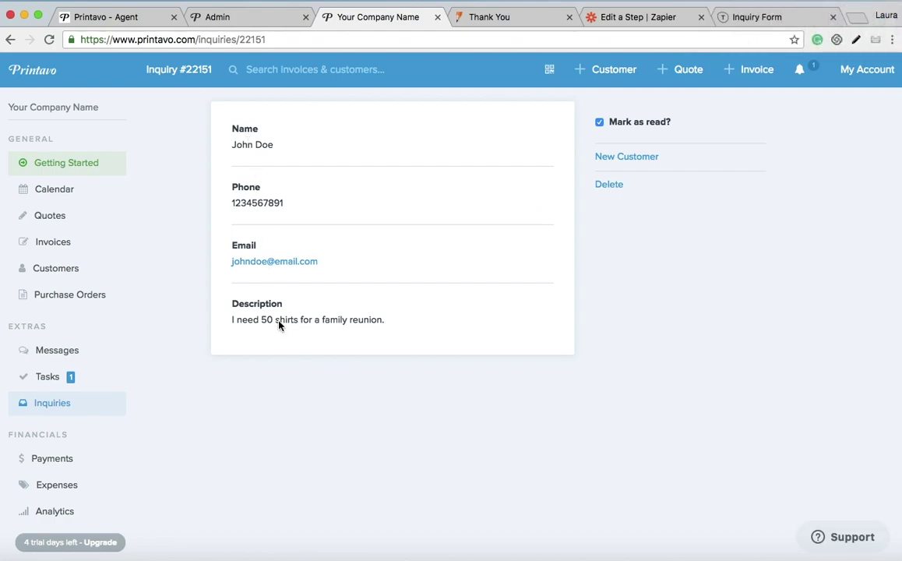
Step: Finish the zap setup and name it 'Form to Inquiry'
{"action": "left_click", "coordinate": [647, 17]}
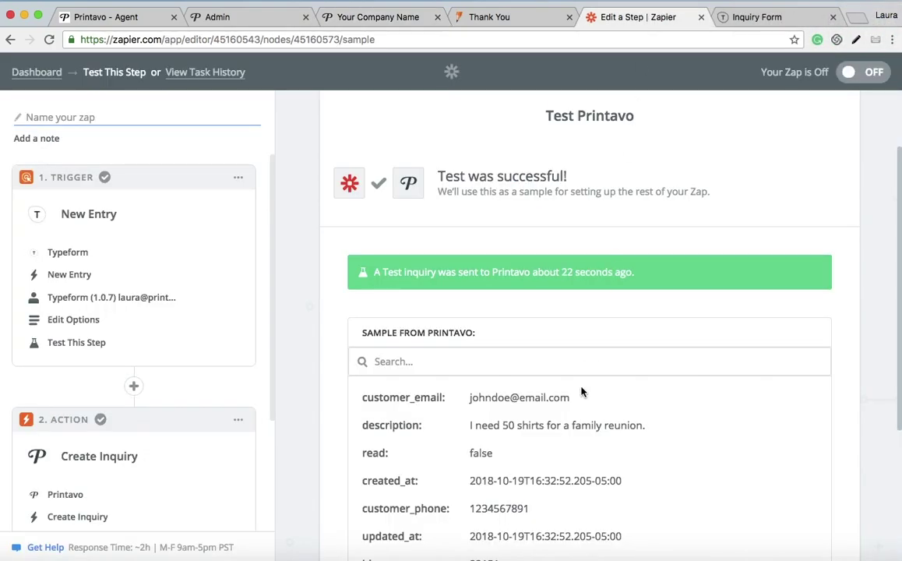
{"action": "scroll", "coordinate": [583, 393], "scroll_direction": "down", "scroll_amount": 5}
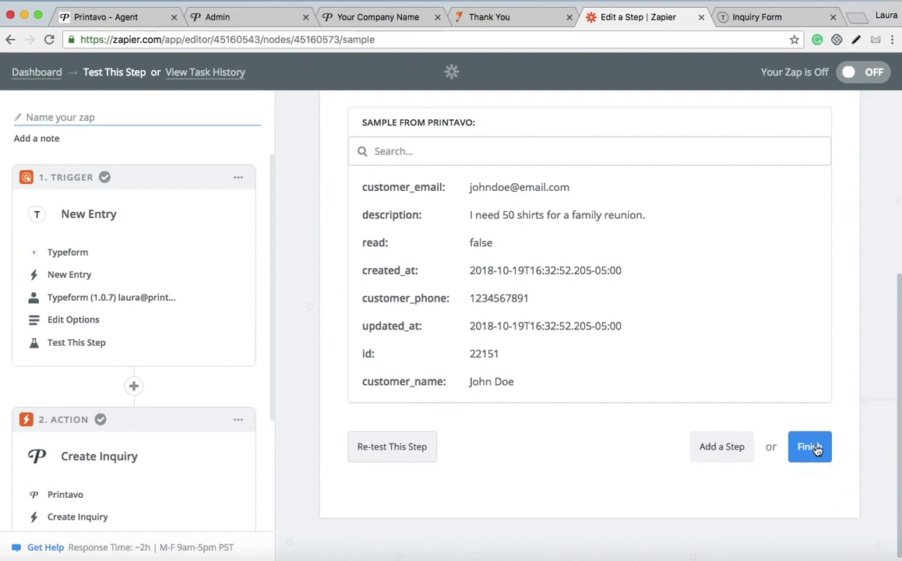
{"action": "left_click", "coordinate": [815, 449]}
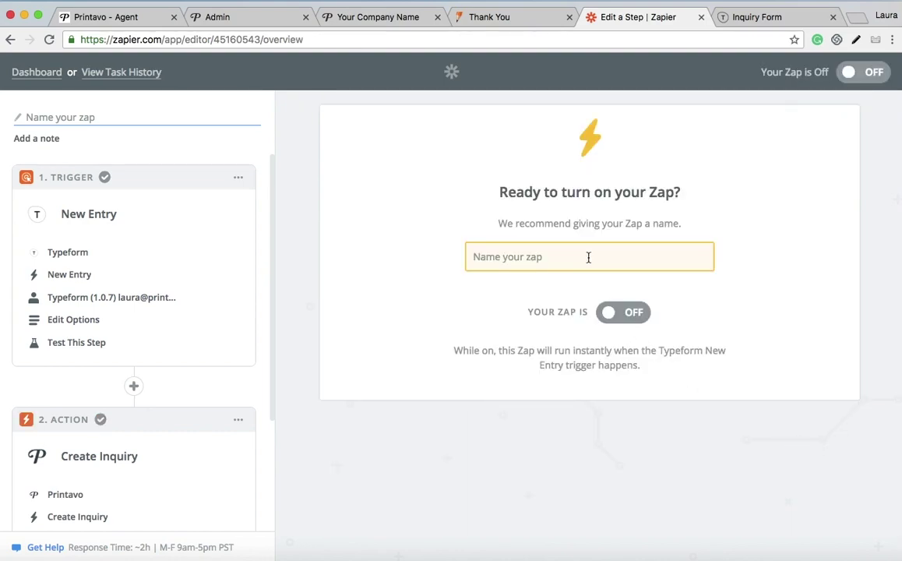
{"action": "type", "text": "Fro"}
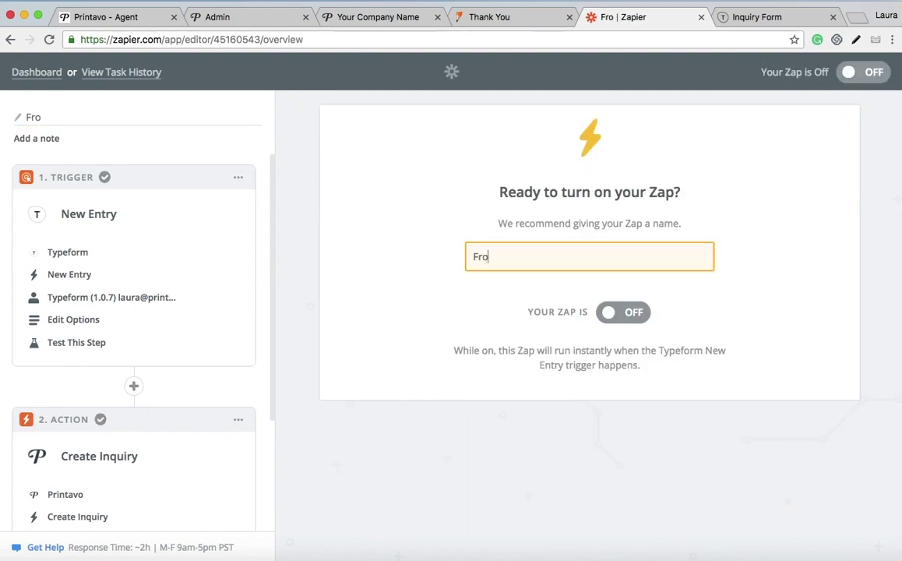
{"action": "key", "text": "BackSpace"}
{"action": "key", "text": "BackSpace"}
{"action": "type", "text": "orm to I"}
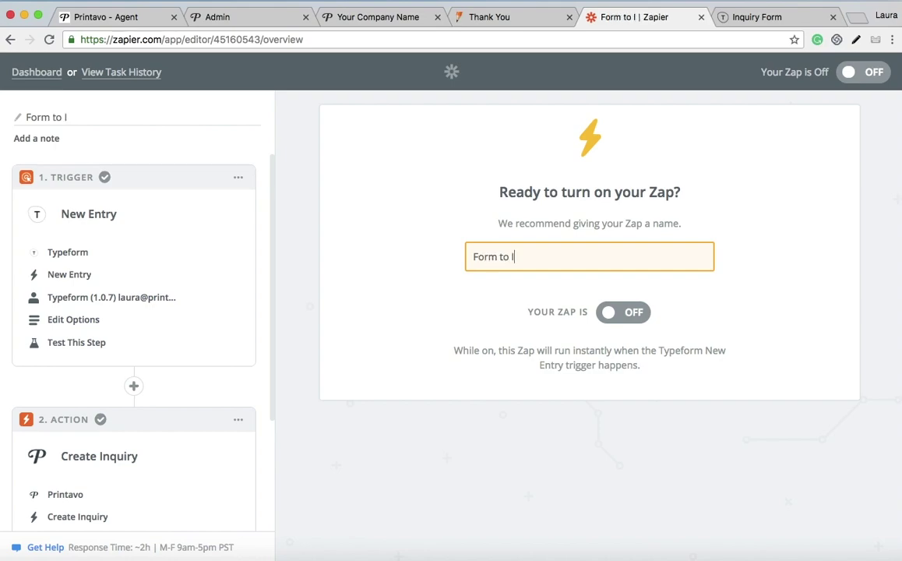
{"action": "type", "text": "nquiry"}
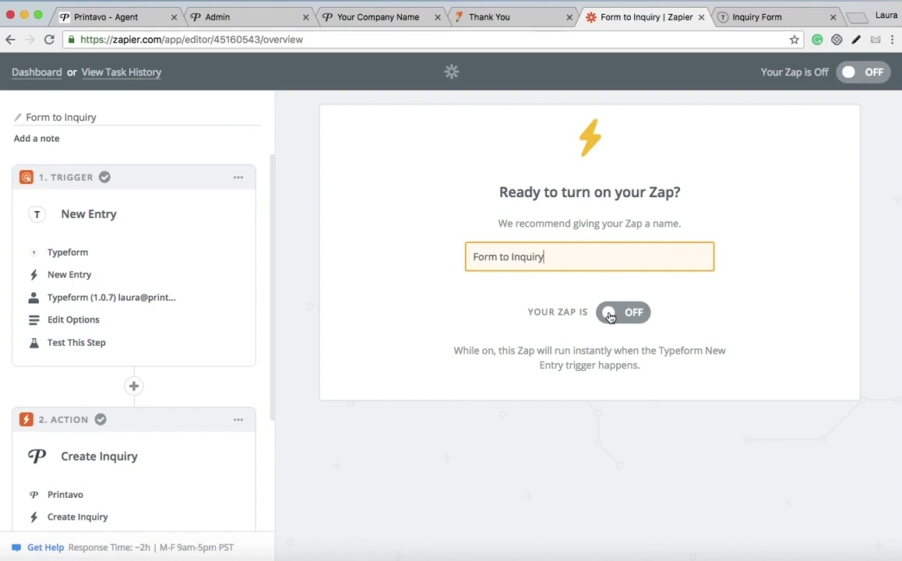
Step: Turn the zap on, view it on the dashboard, then switch it off
{"action": "left_click", "coordinate": [610, 313]}
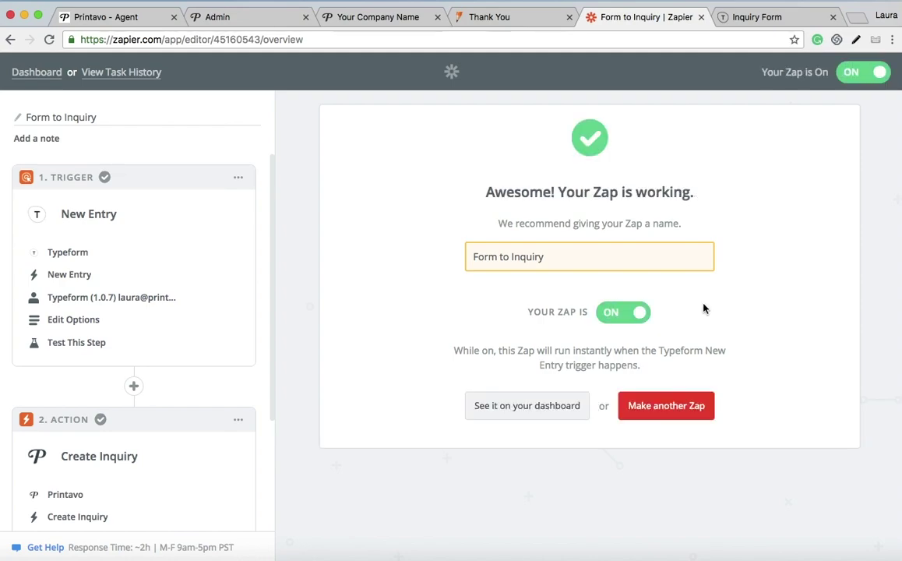
{"action": "left_click", "coordinate": [531, 410]}
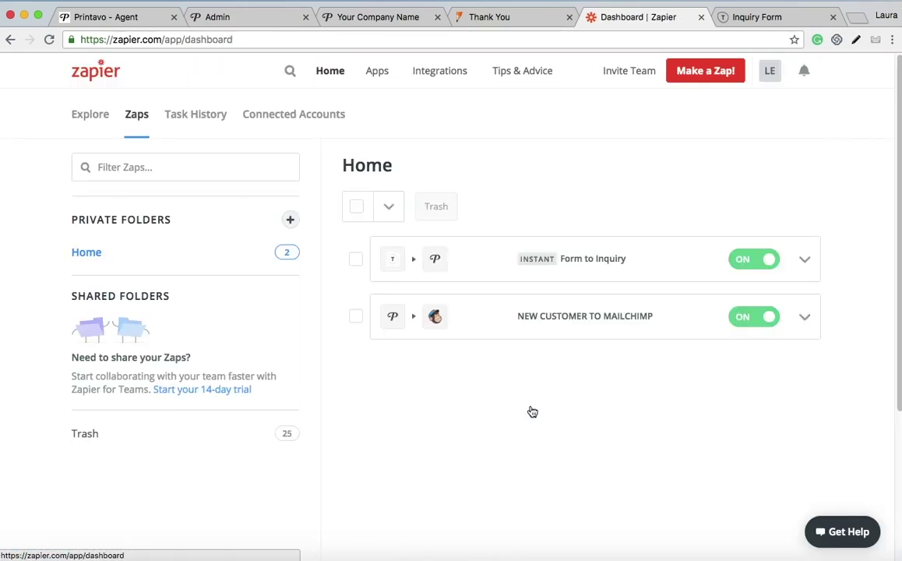
{"action": "left_click", "coordinate": [772, 262]}
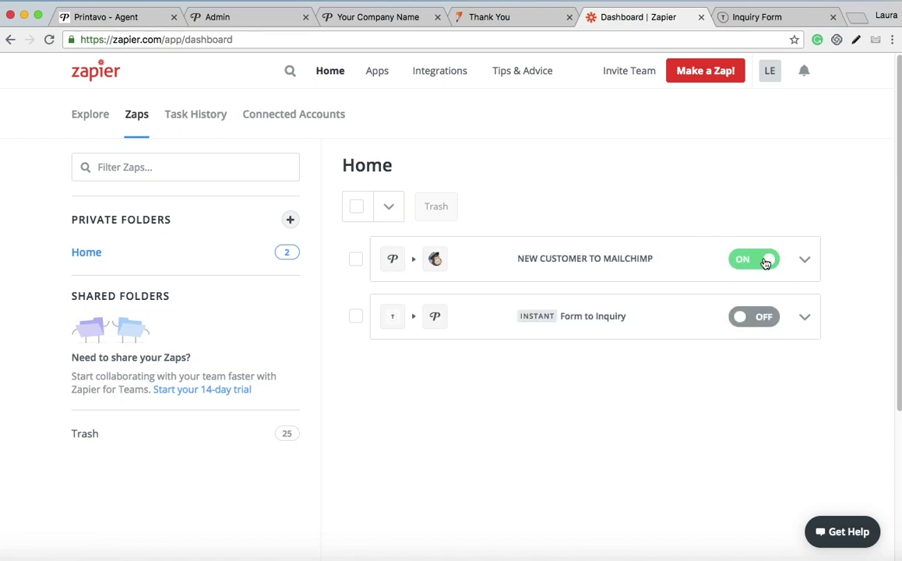